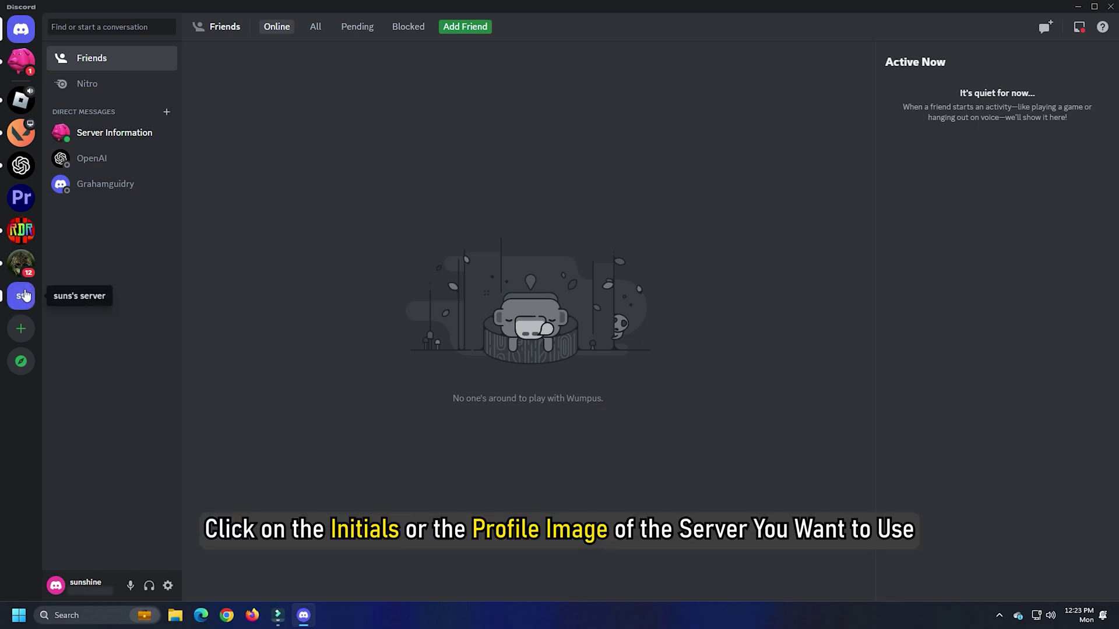
# In suns's server, create a text channel named 'poll' under TEXT CHANNELS
pyautogui.click(25, 297)
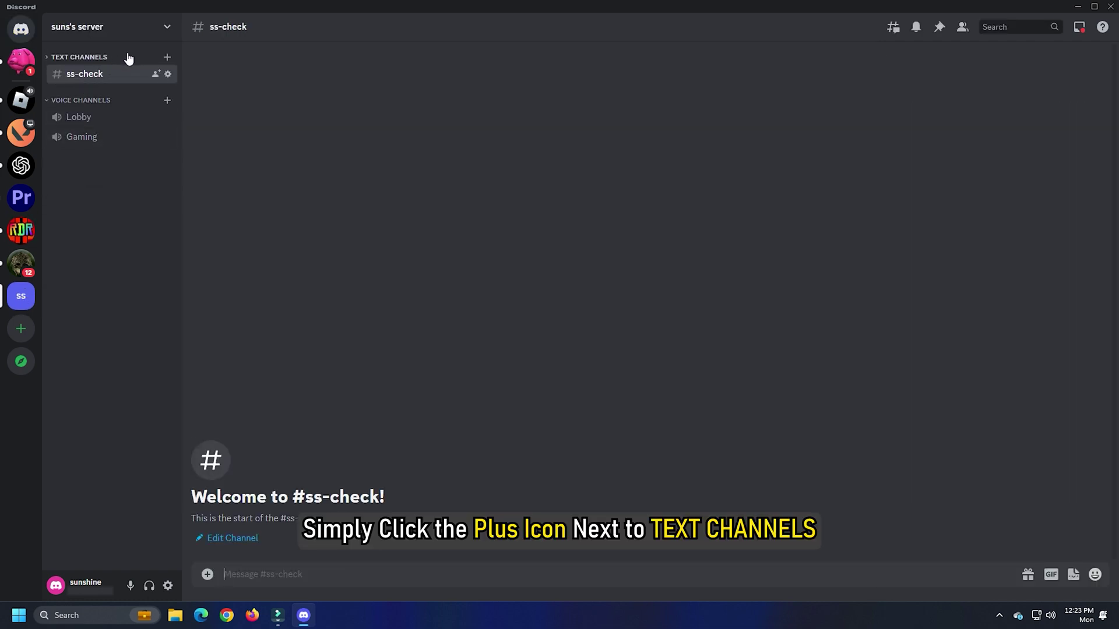
pyautogui.click(167, 58)
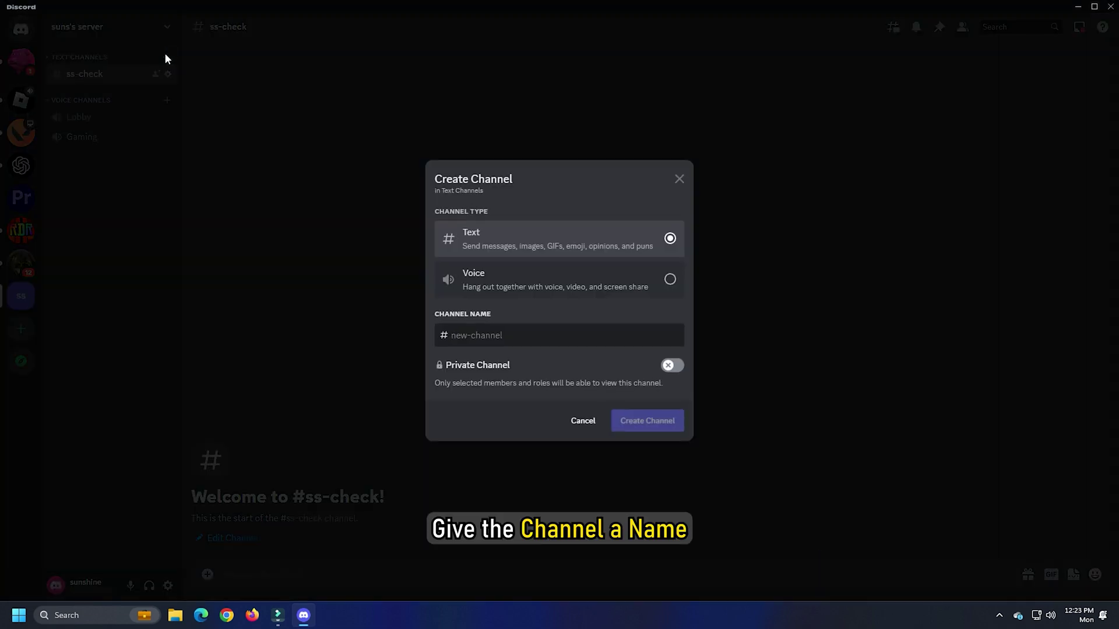
pyautogui.write('poll')
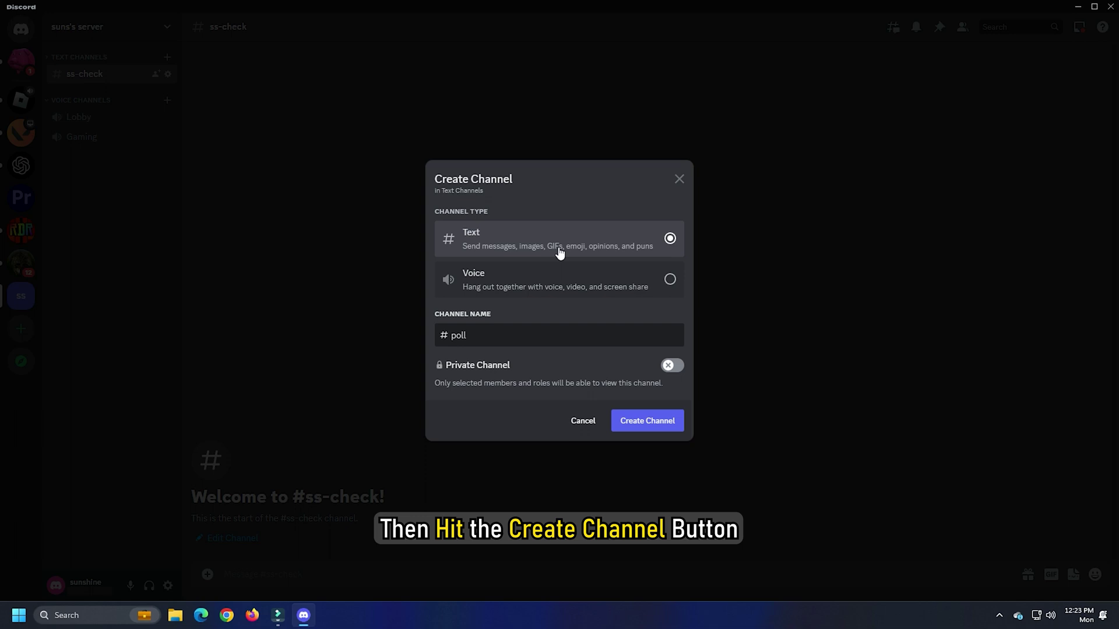
pyautogui.click(648, 425)
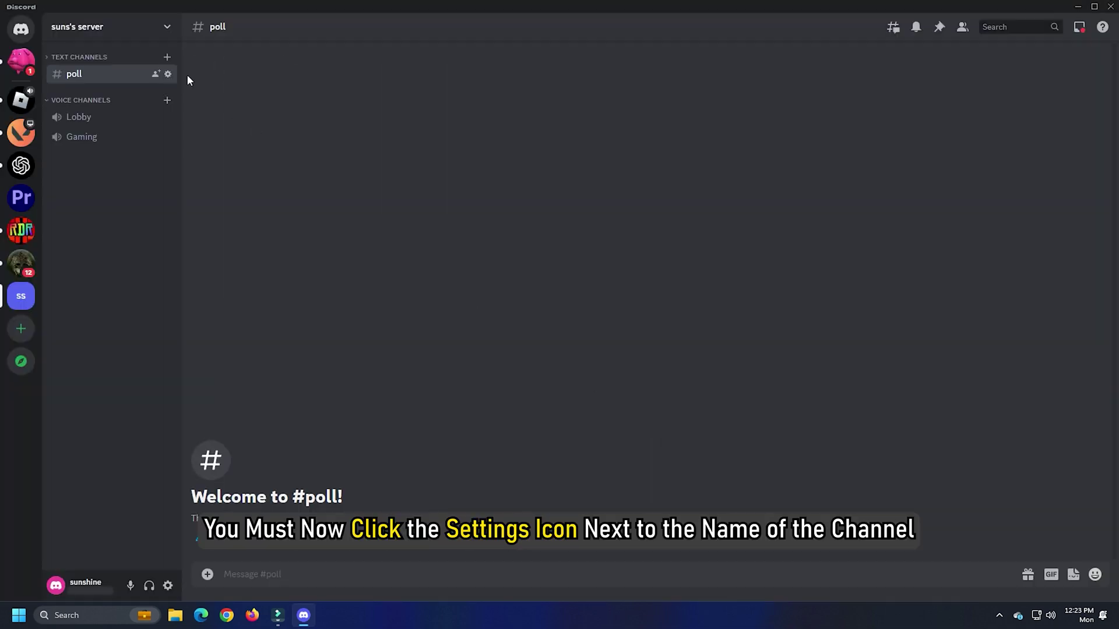
# Allow Read Message History for everyone in #poll's permissions and save the change
pyautogui.click(167, 74)
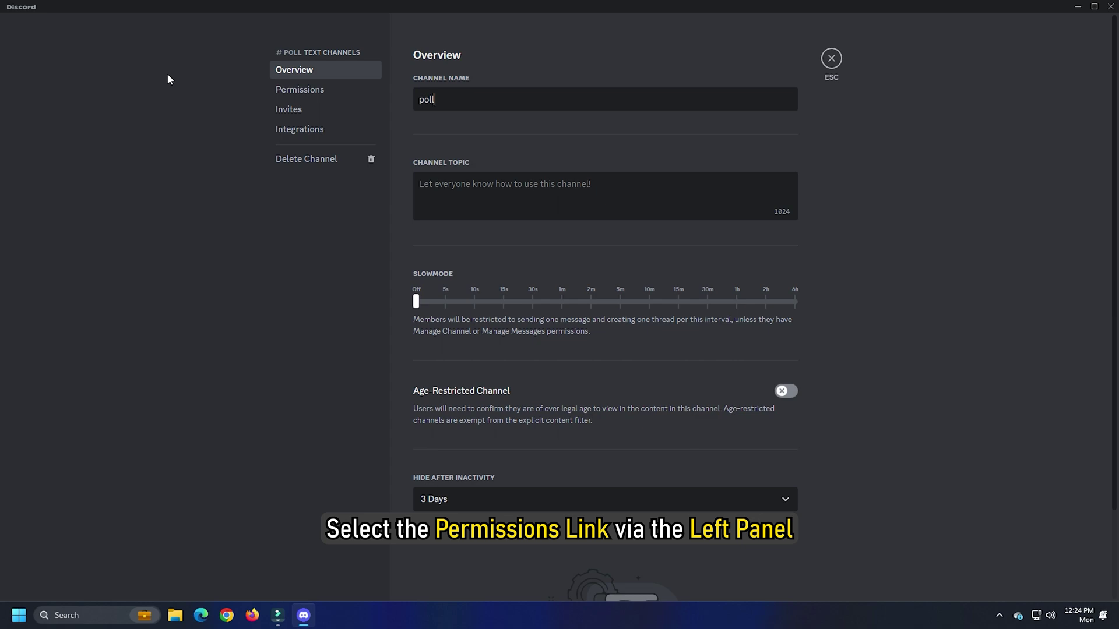
pyautogui.click(311, 91)
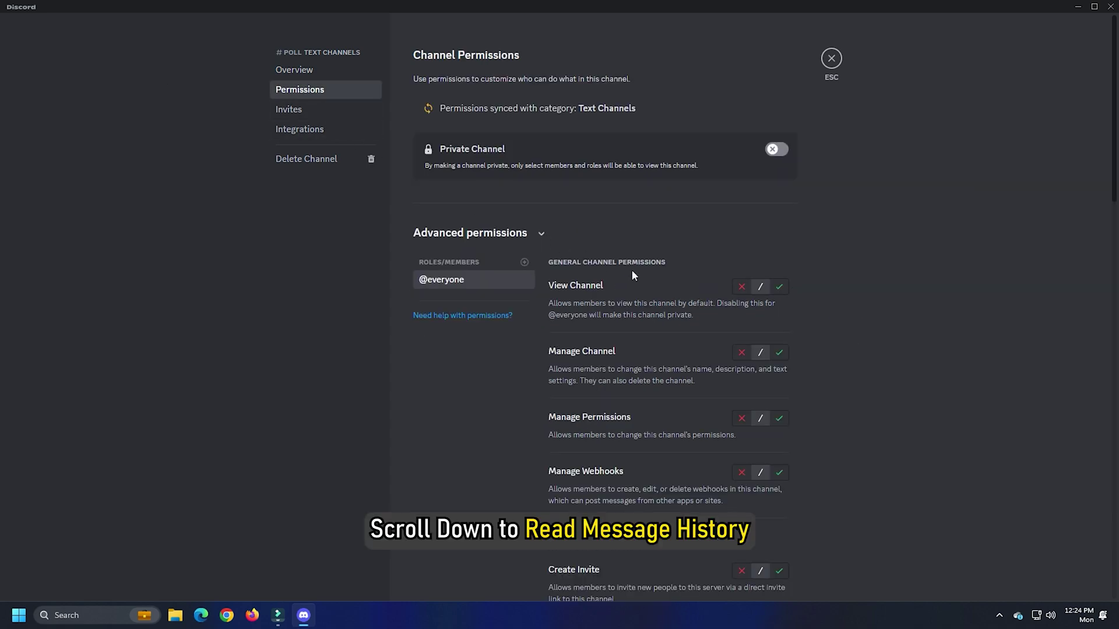
pyautogui.scroll(-3, 632, 270)
pyautogui.scroll(-6, 632, 270)
pyautogui.scroll(-5, 631, 274)
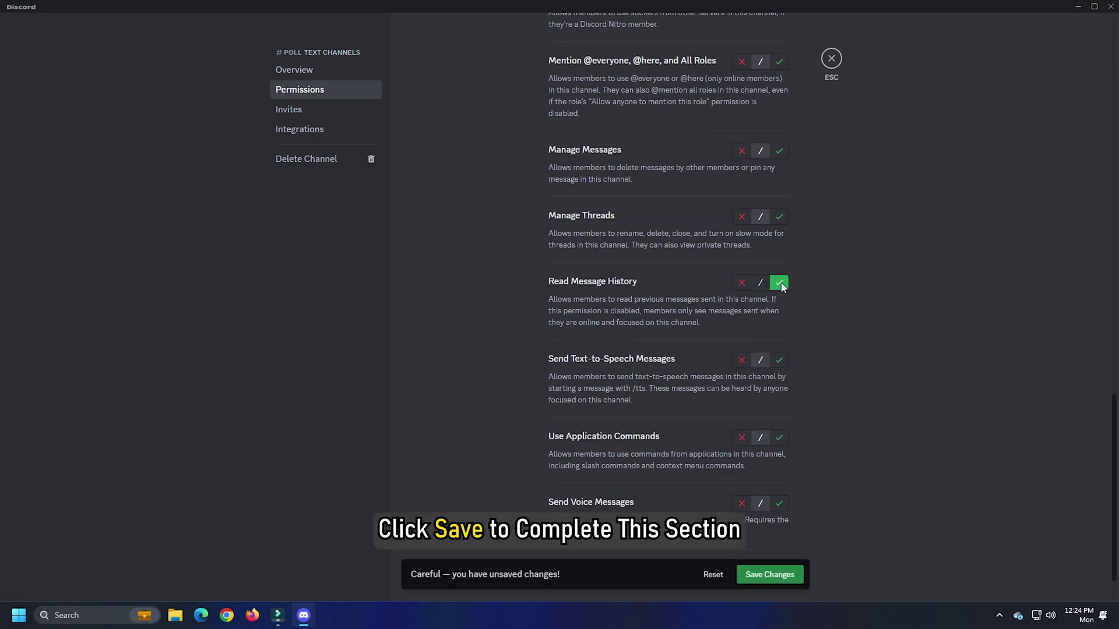
pyautogui.click(769, 575)
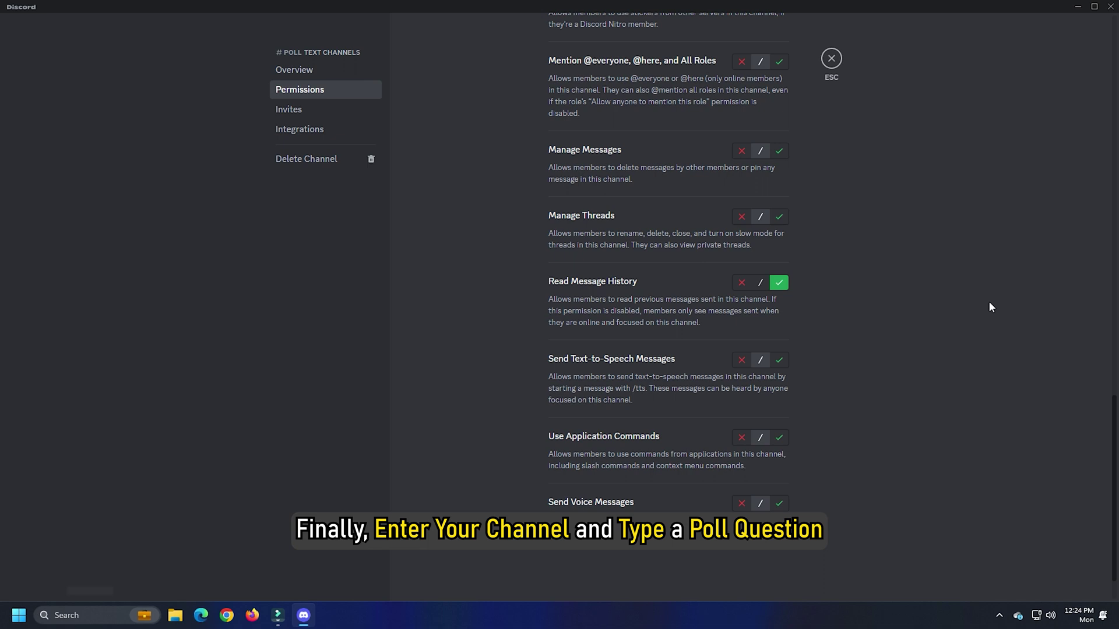
# Send a multi-line #poll message asking to choose a color: A.RED, B.GREEN, C.BLUE
pyautogui.click(838, 56)
pyautogui.write('Choose ')
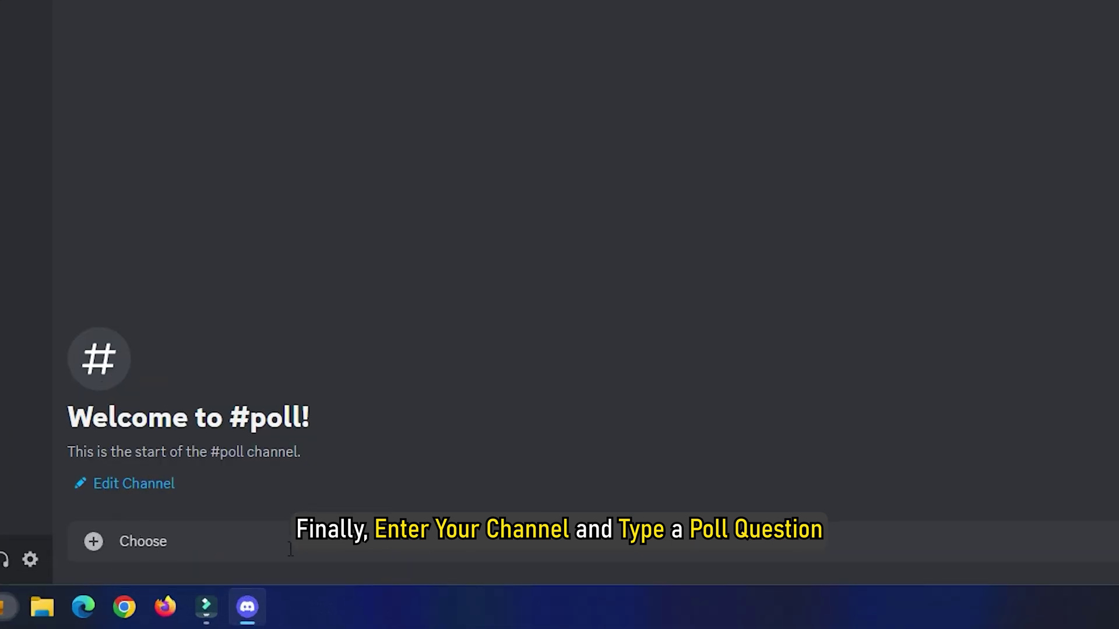
pyautogui.write('a color betwe')
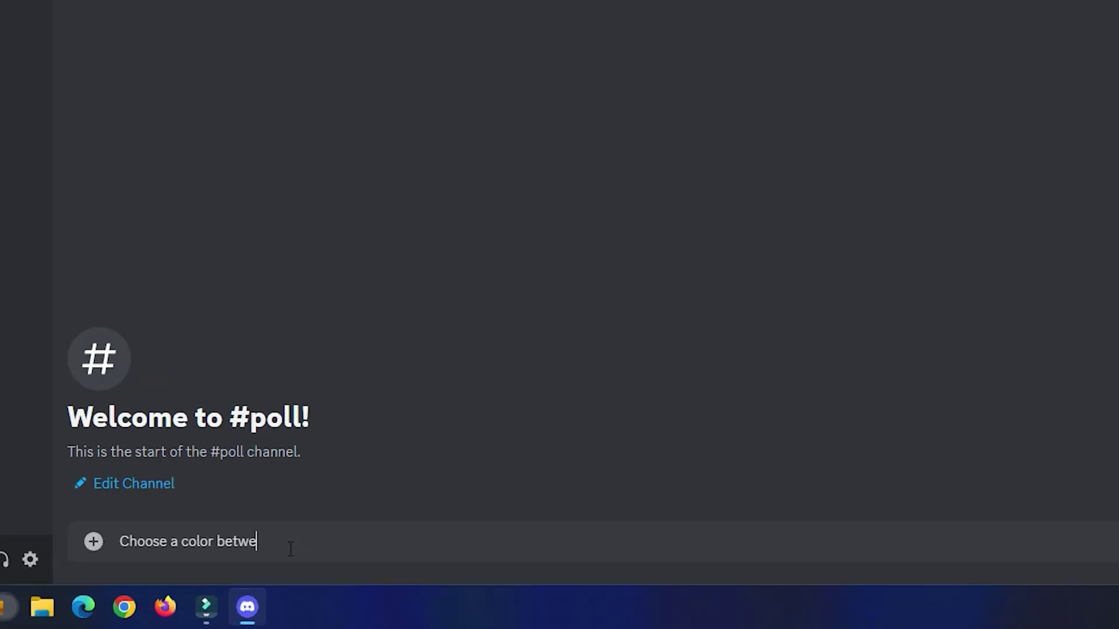
pyautogui.write('en:')
pyautogui.hotkey('shift', 'Return')
pyautogui.write('A')
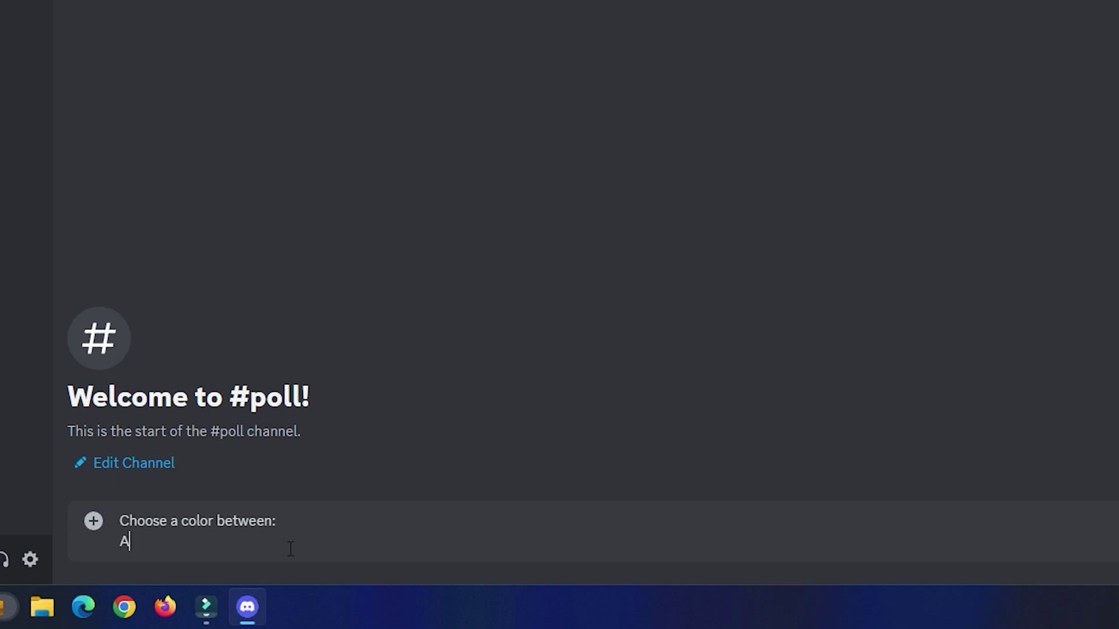
pyautogui.write('.RED')
pyautogui.hotkey('shift', 'Return')
pyautogui.write('B.')
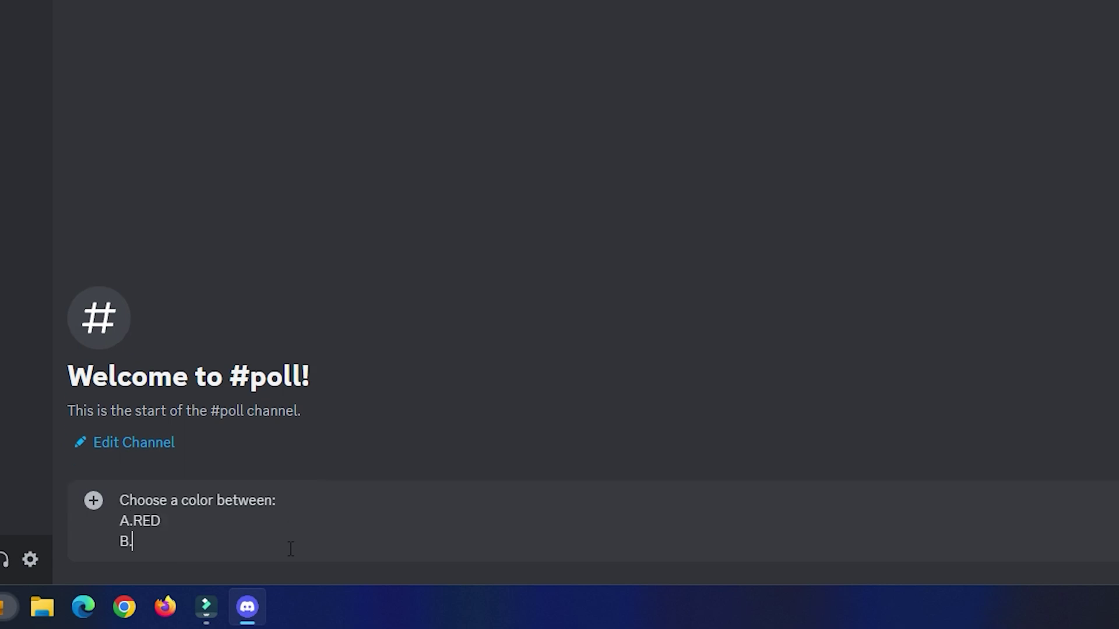
pyautogui.write('GREEN')
pyautogui.hotkey('shift', 'Return')
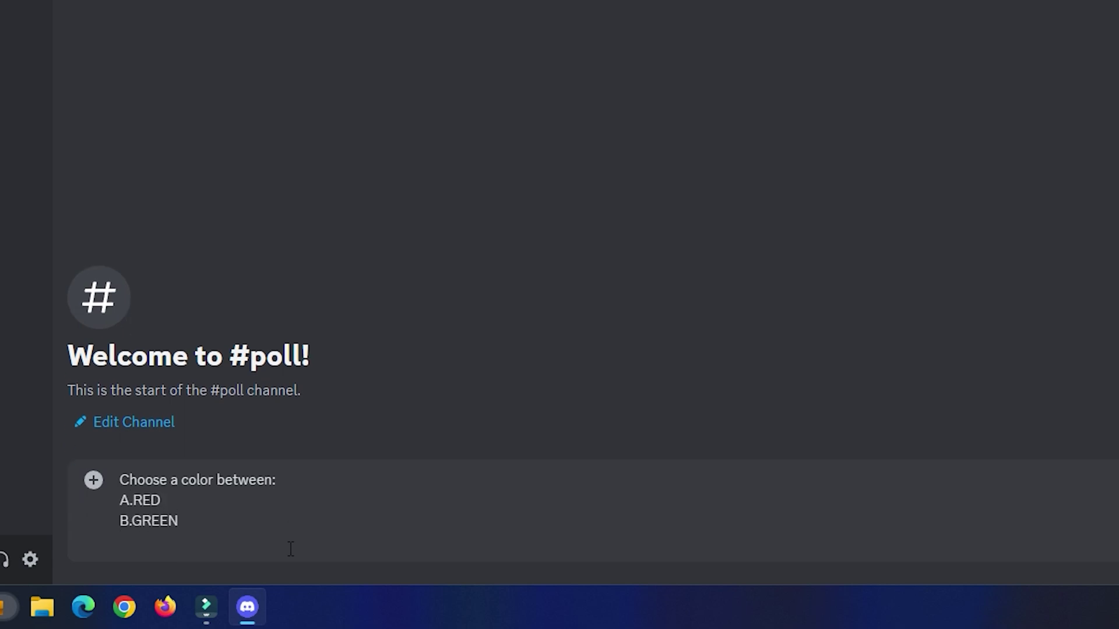
pyautogui.write('C.BL')
pyautogui.write('UE')
pyautogui.hotkey('shift', 'Return')
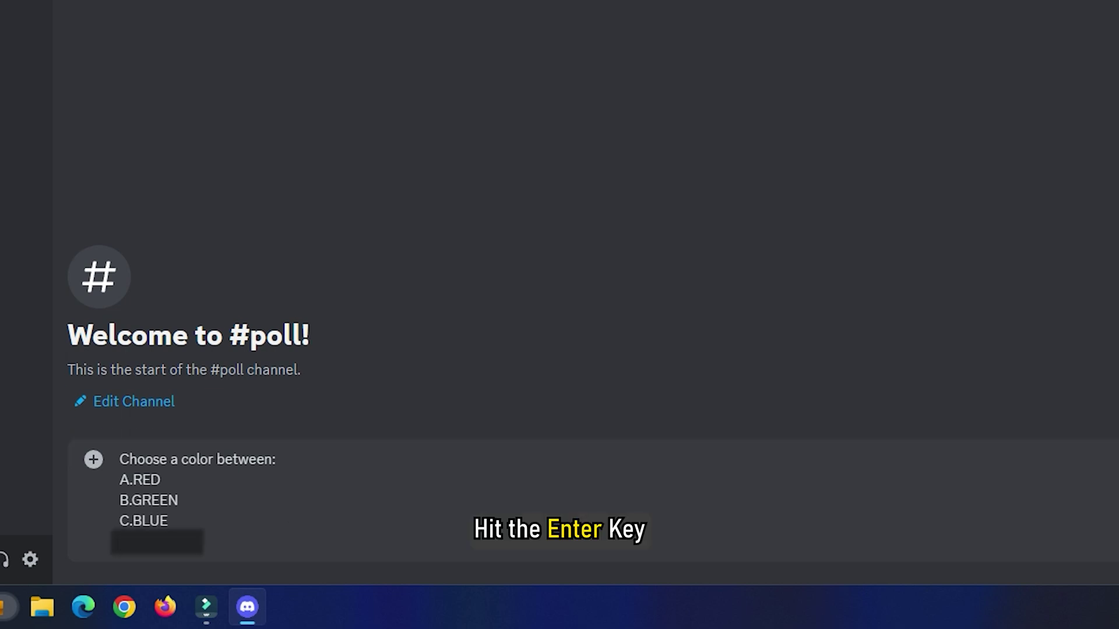
pyautogui.press('Return')
# React to the color poll message with the regional indicator A, B and C emojis
pyautogui.click(1075, 377)
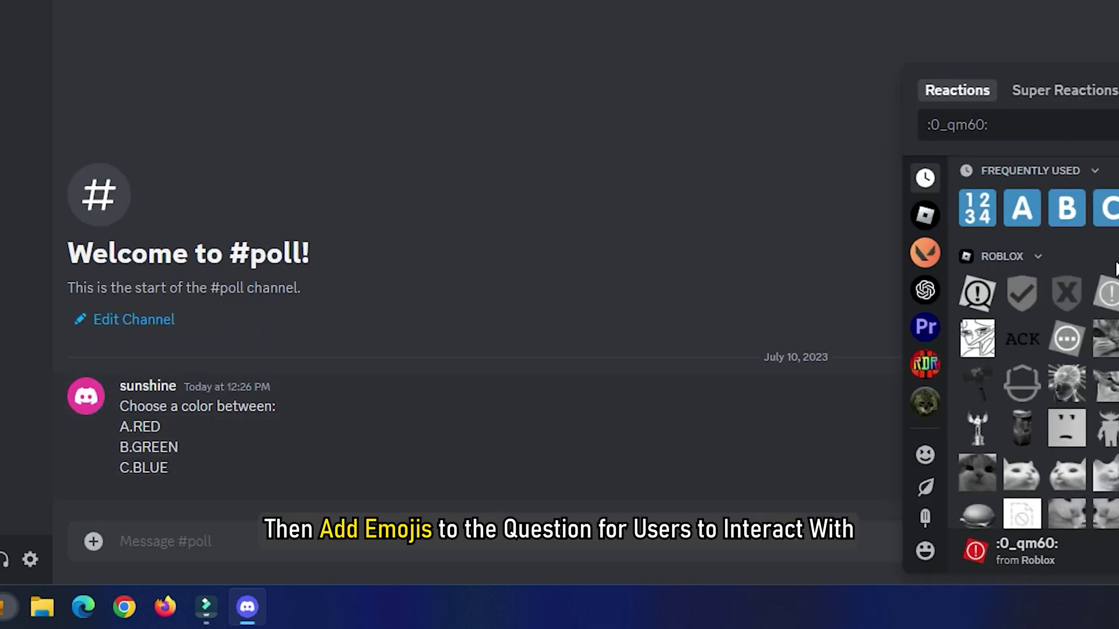
pyautogui.click(1022, 208)
pyautogui.click(1077, 221)
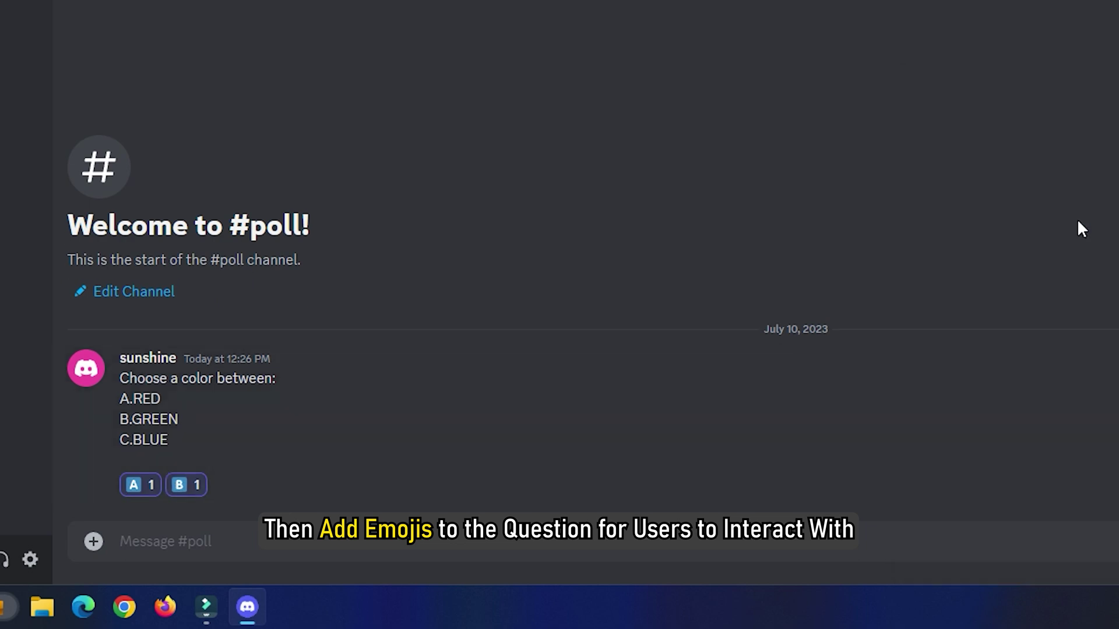
pyautogui.click(1075, 345)
pyautogui.click(1107, 210)
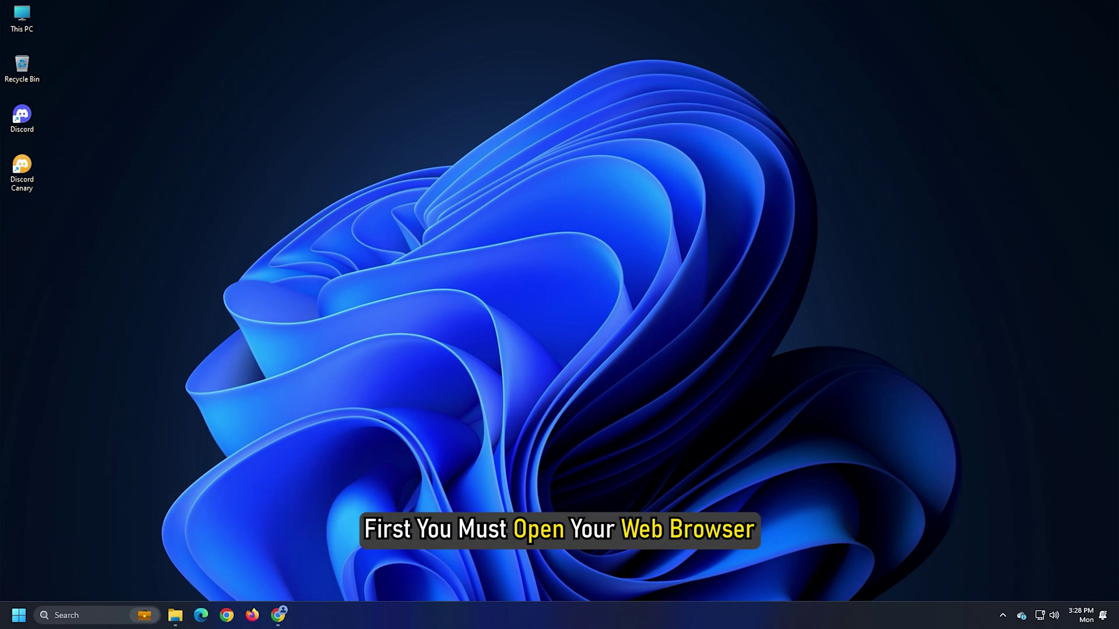
pyautogui.write('top.gg/bot/324631108731928587')
pyautogui.press('Return')
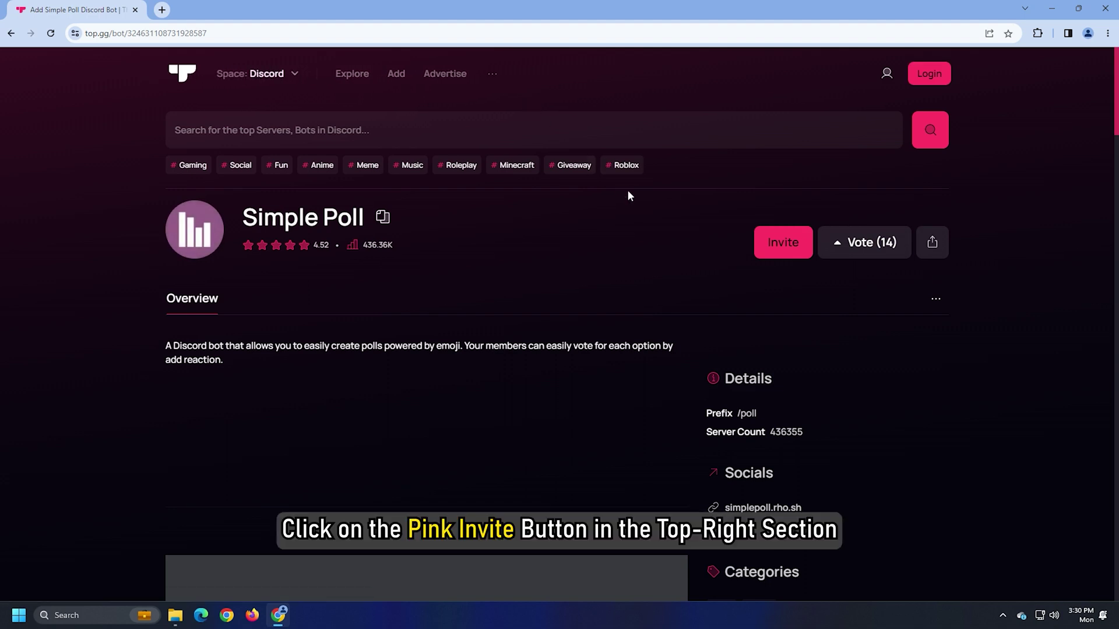
# Start inviting Simple Poll from top.gg and log in to the Discord account
pyautogui.click(786, 242)
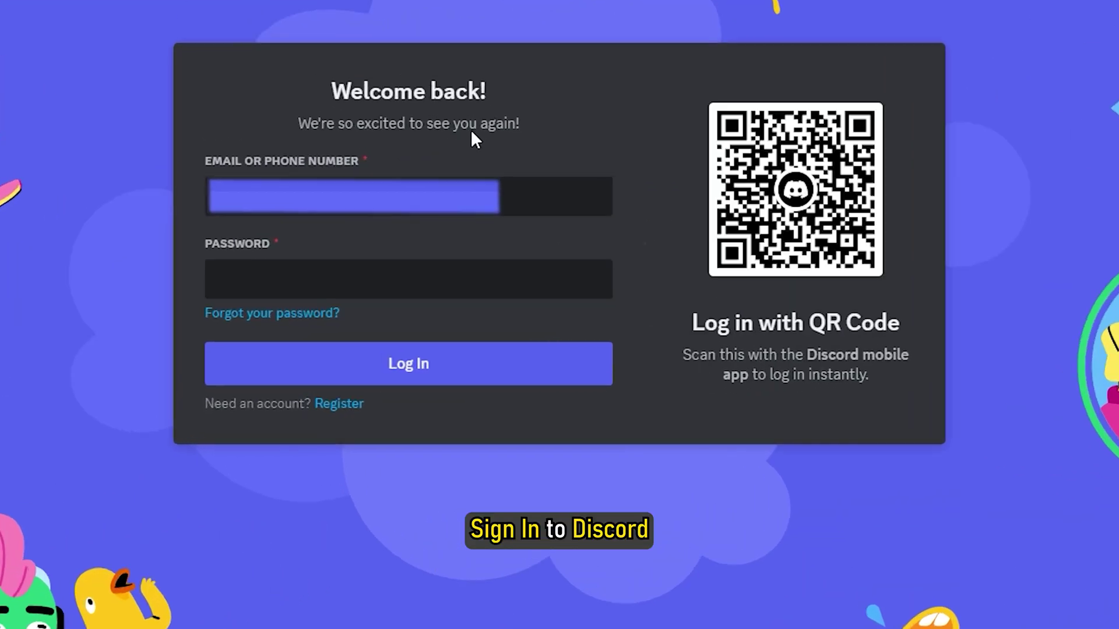
pyautogui.press('Tab')
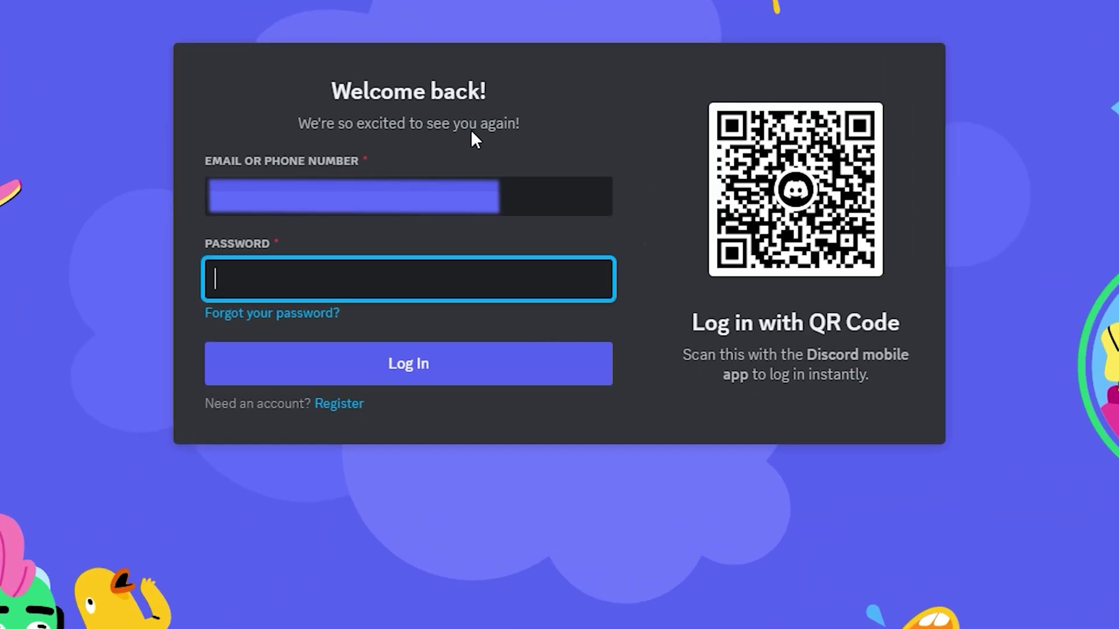
pyautogui.write('•••••••••••••••••••••••')
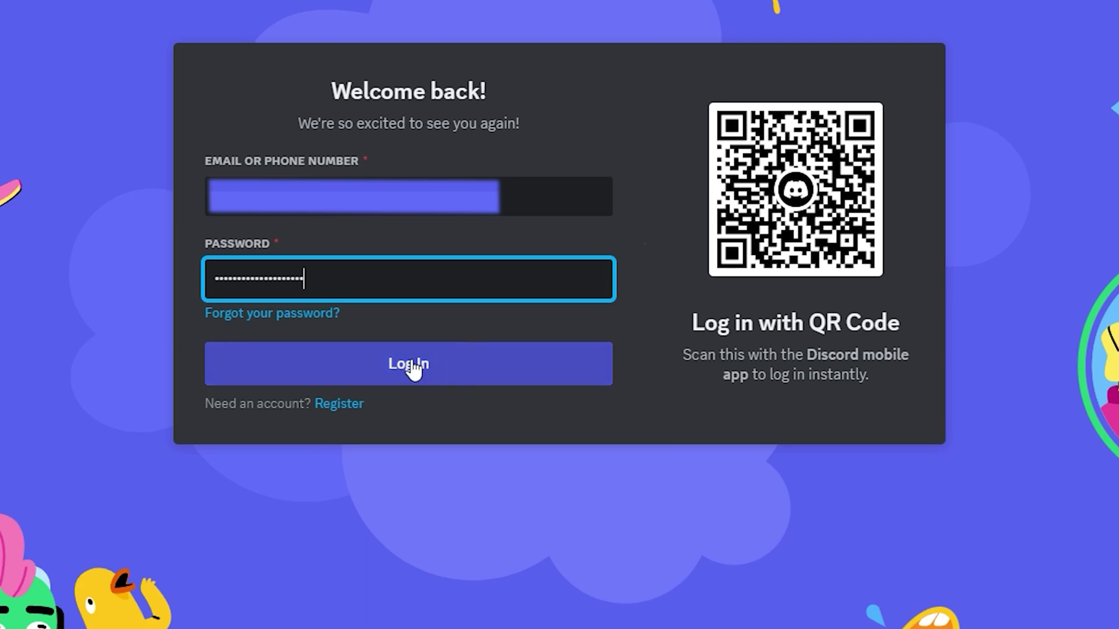
pyautogui.click(411, 367)
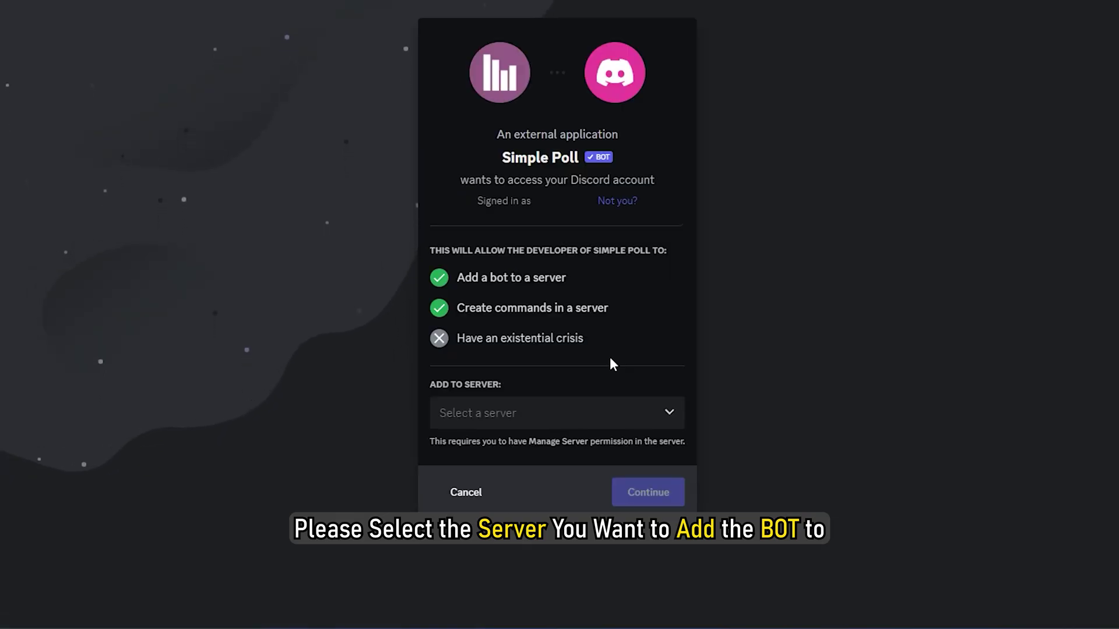
# Authorize Simple Poll for suns's server, then go to suns's server
pyautogui.click(561, 413)
pyautogui.click(540, 447)
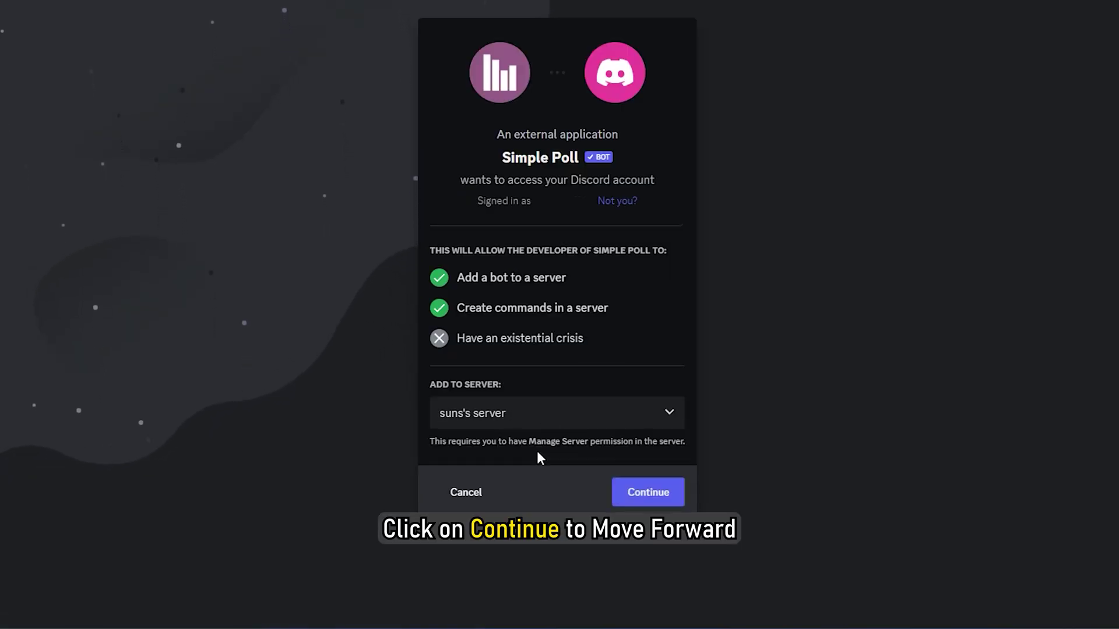
pyautogui.click(648, 491)
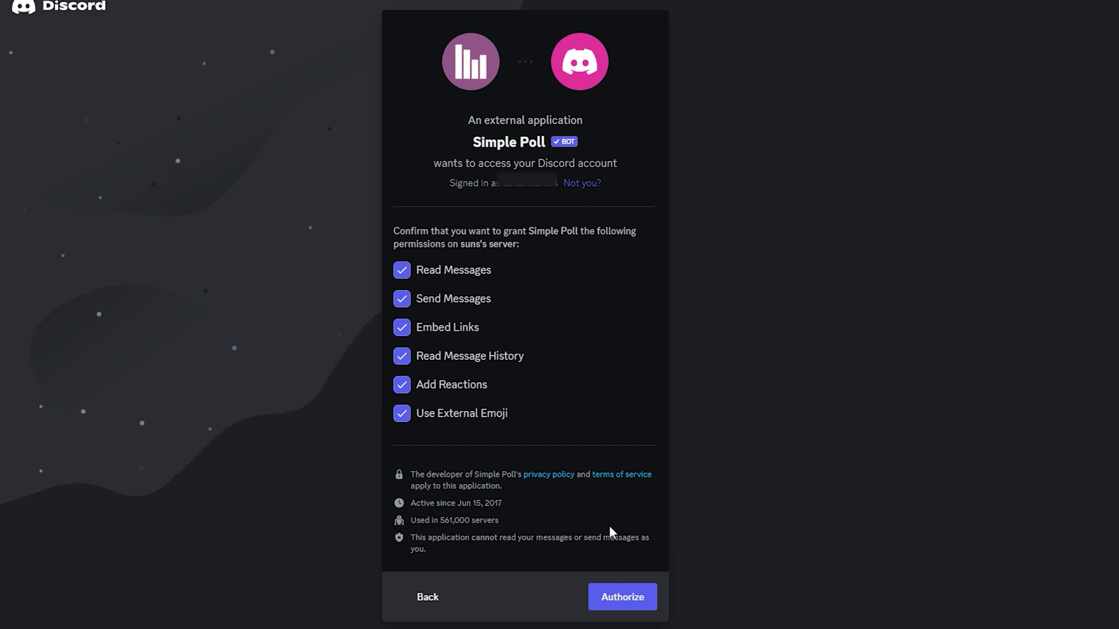
pyautogui.click(630, 595)
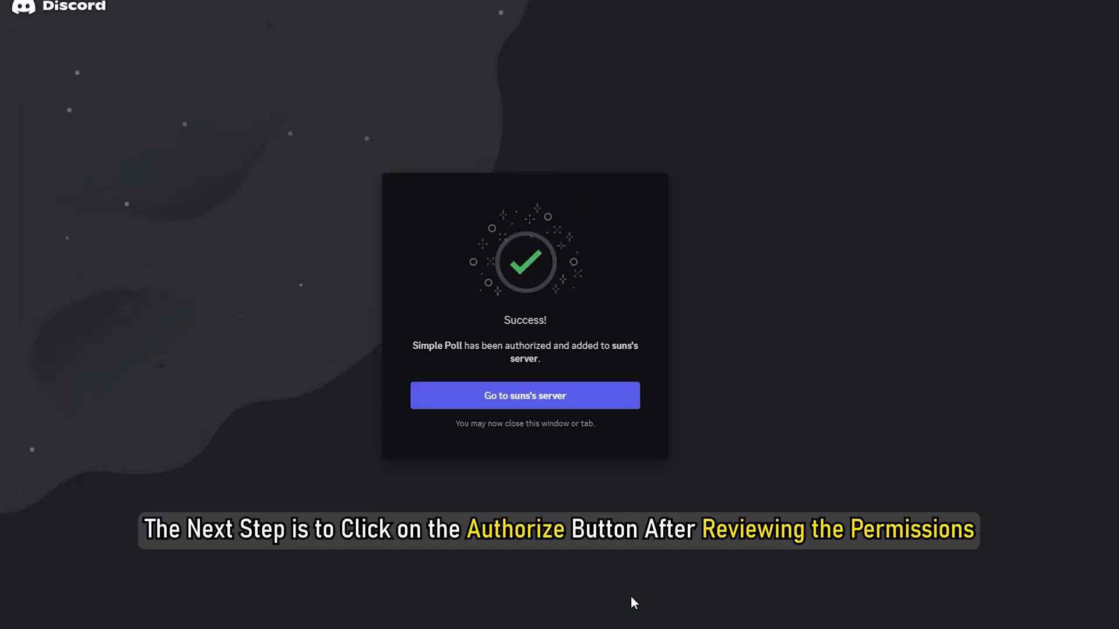
pyautogui.click(539, 397)
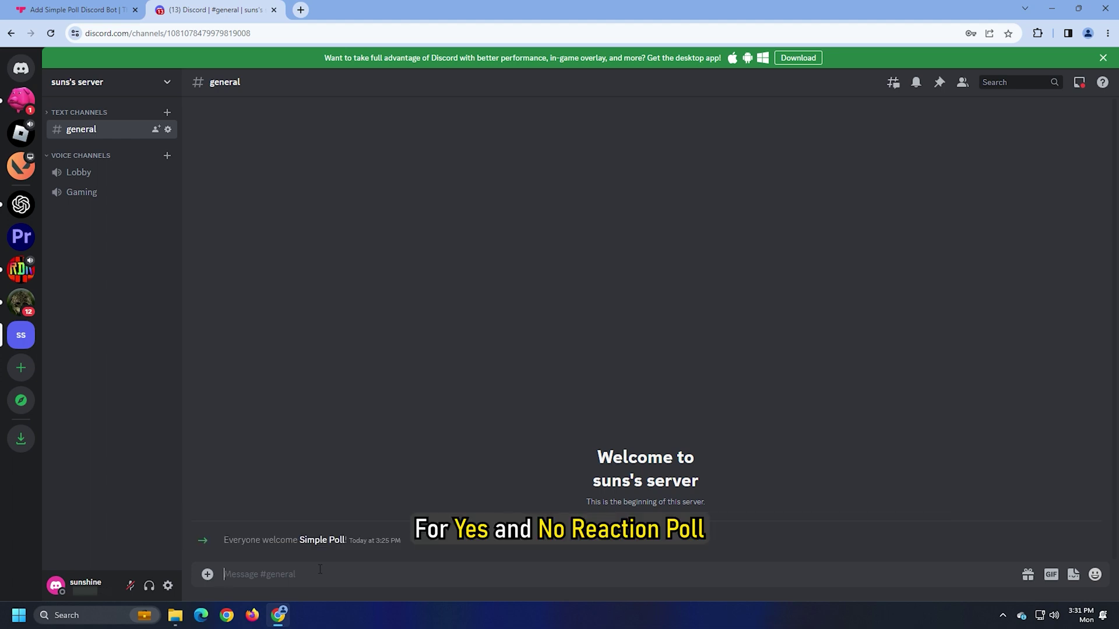
pyautogui.write('+po')
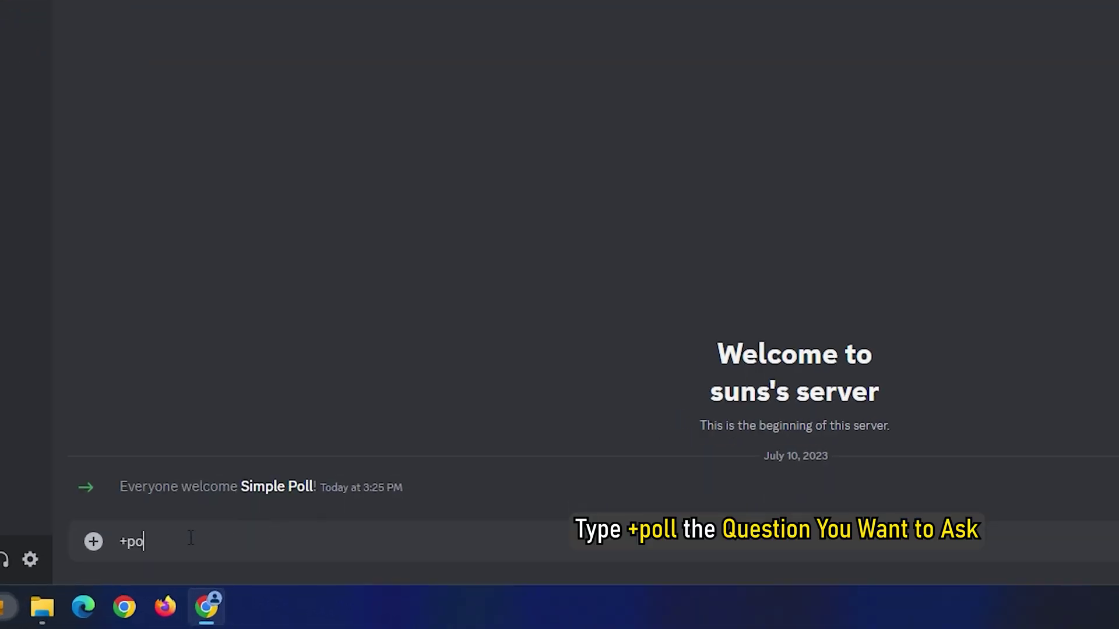
pyautogui.write('ll')
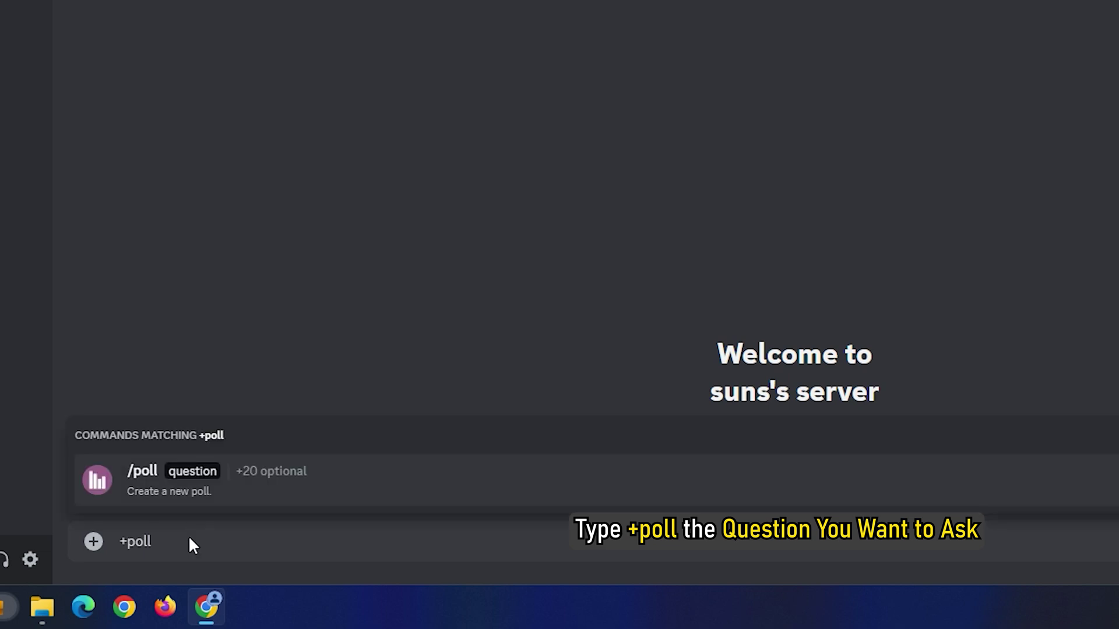
# Send a /poll in #general asking 'Do you like Discord?'
pyautogui.press('Tab')
pyautogui.write('Do you like D')
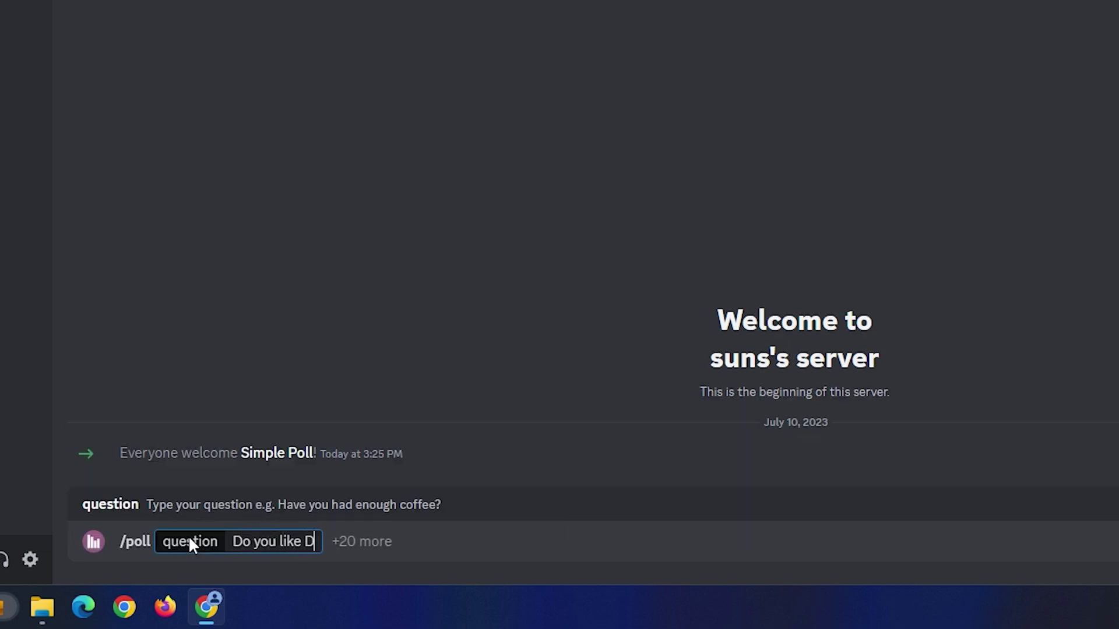
pyautogui.write('iscord?')
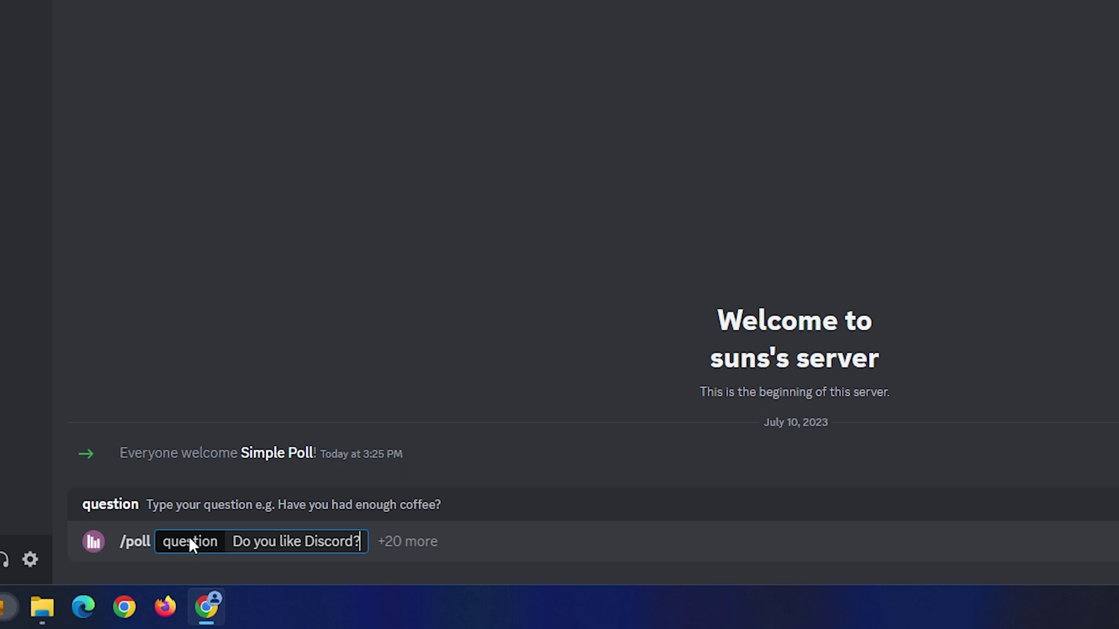
pyautogui.press('Return')
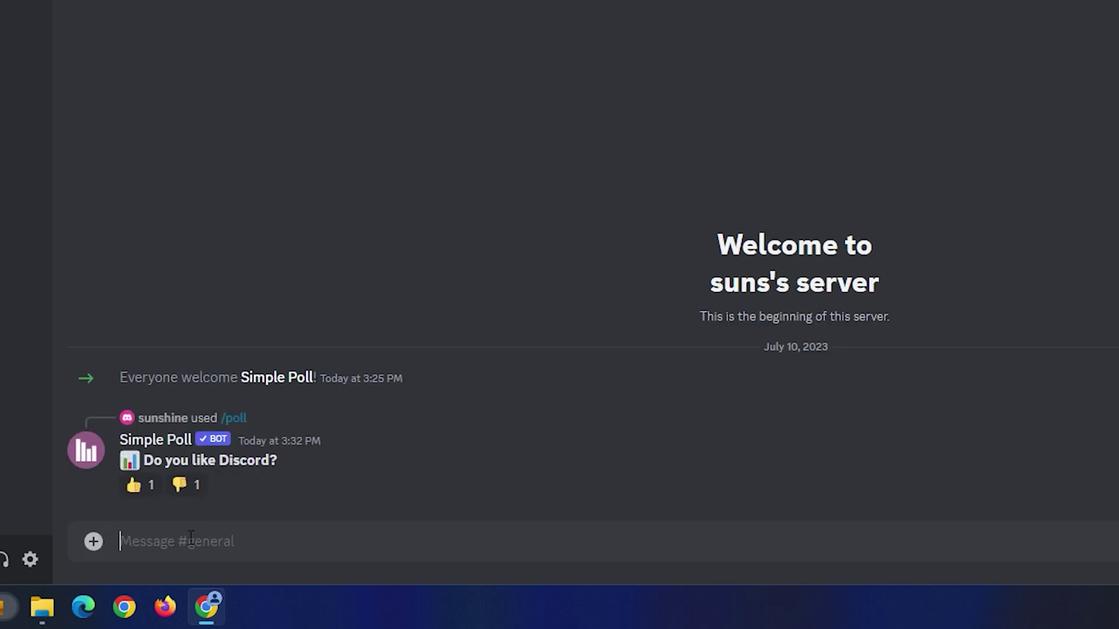
pyautogui.write('+')
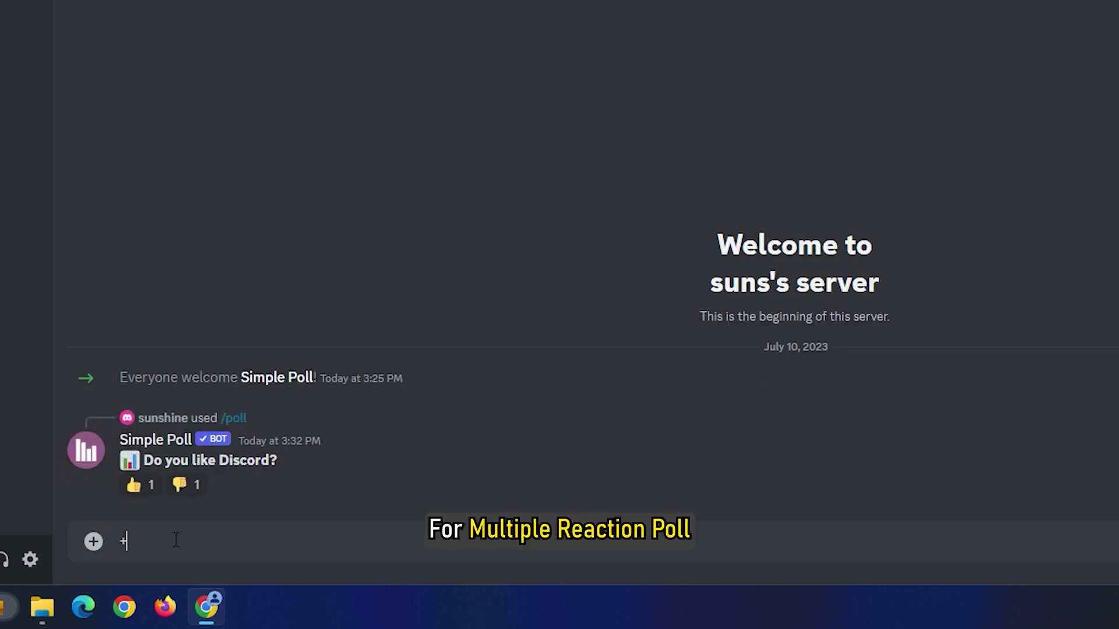
pyautogui.write('poll')
# Send /poll 'What is your favourite OS?' with choice_a Windows, choice_b MACOS, choice_c Linux
pyautogui.press('Tab')
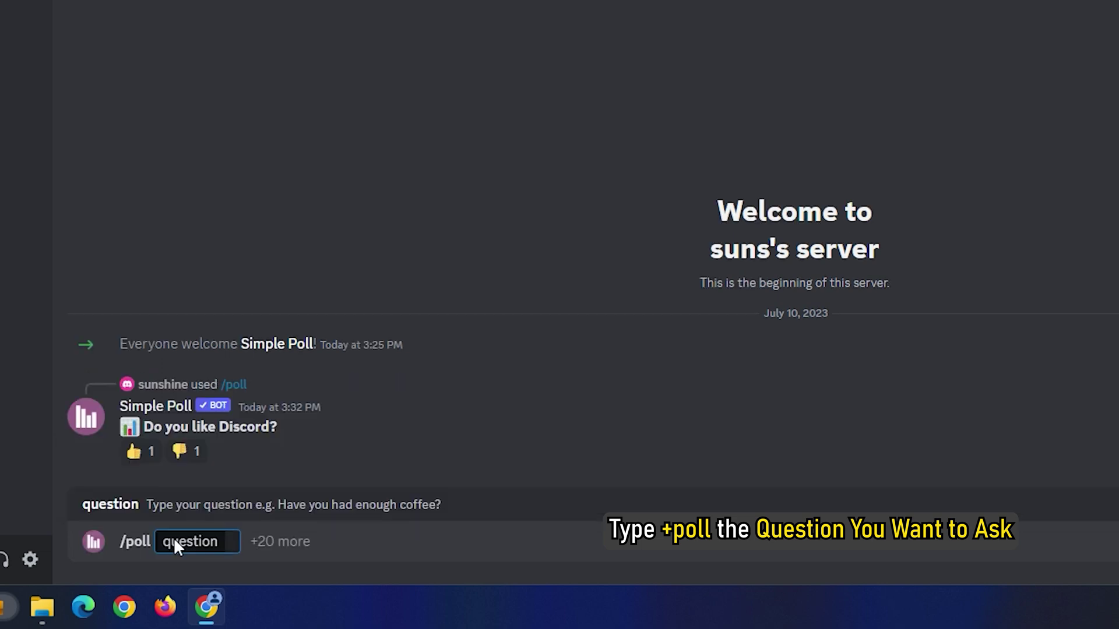
pyautogui.write('What is your f')
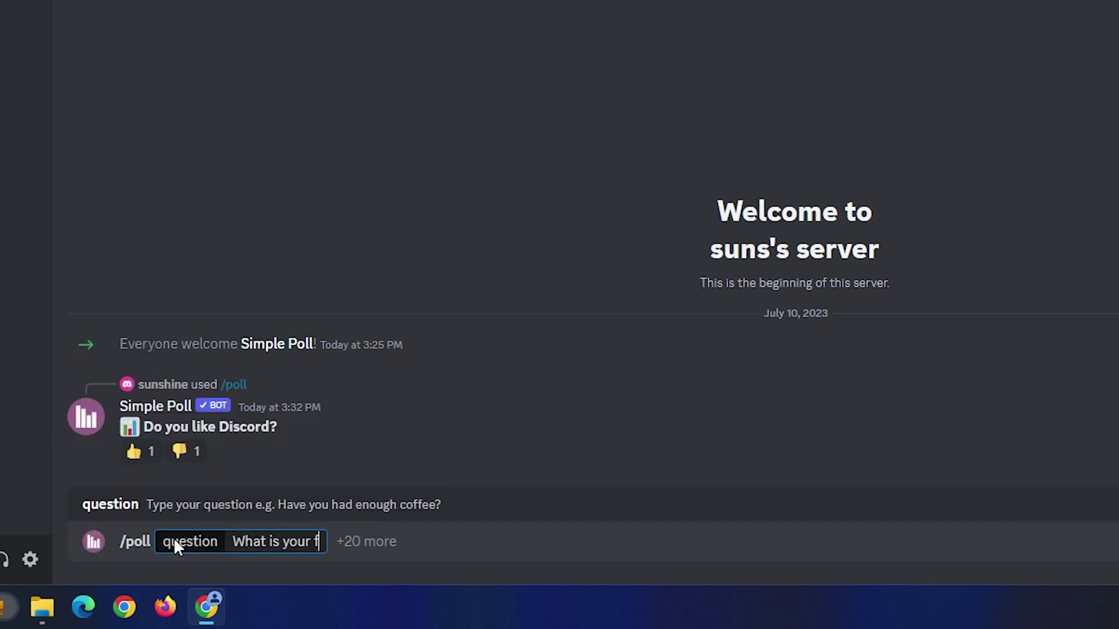
pyautogui.write('avourite OS?')
pyautogui.press('Tab')
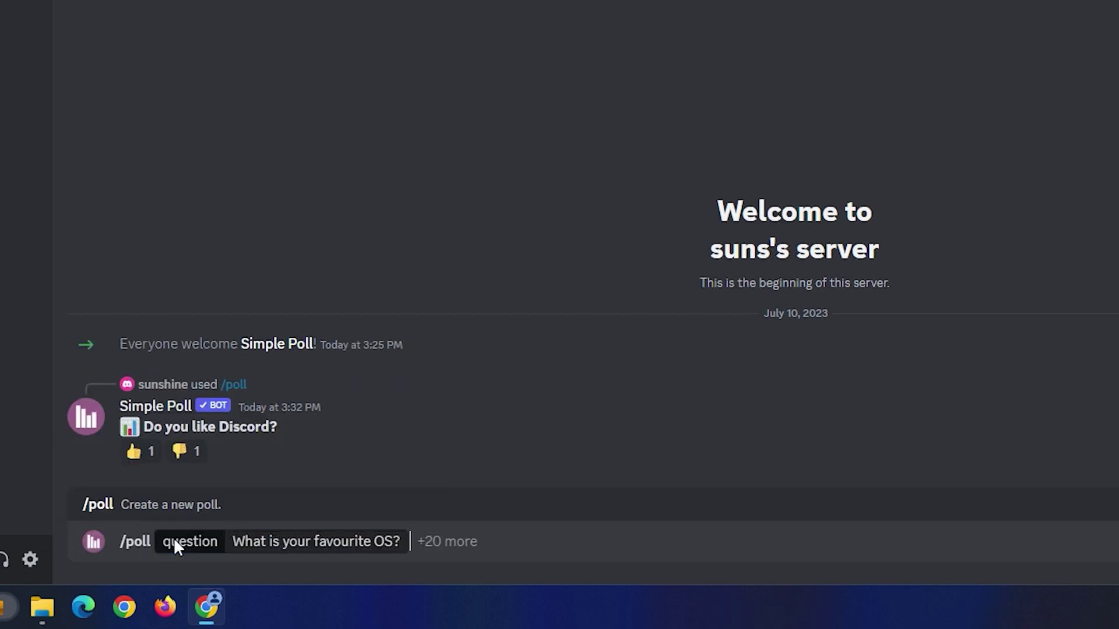
pyautogui.press('space')
pyautogui.click(125, 82)
pyautogui.write('Windows')
pyautogui.press('Tab')
pyautogui.click(169, 79)
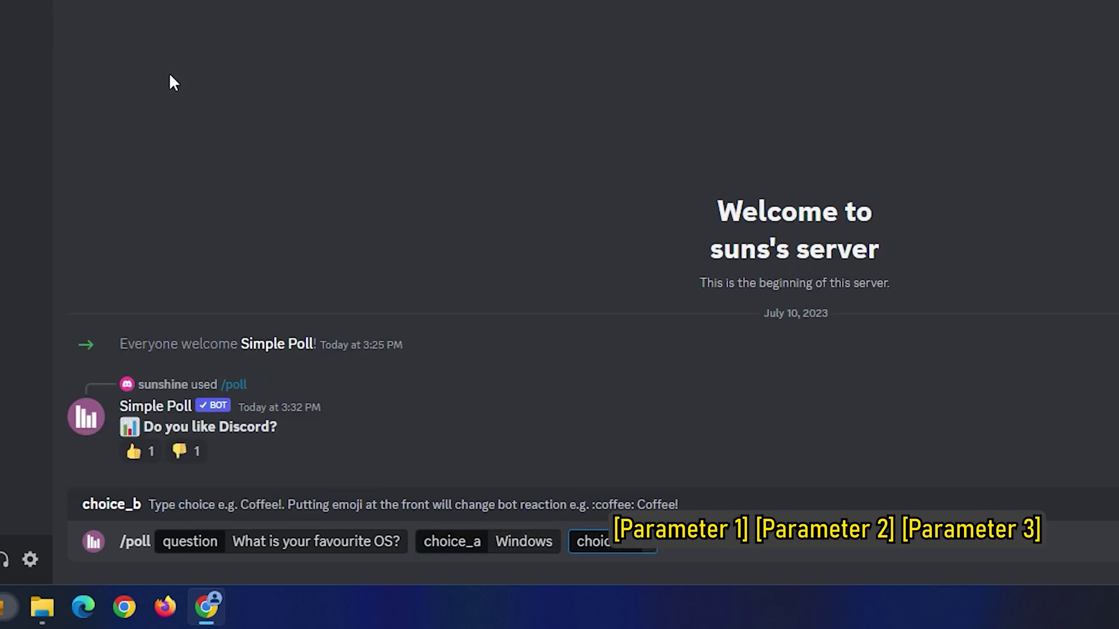
pyautogui.write('MACOS')
pyautogui.press('Tab')
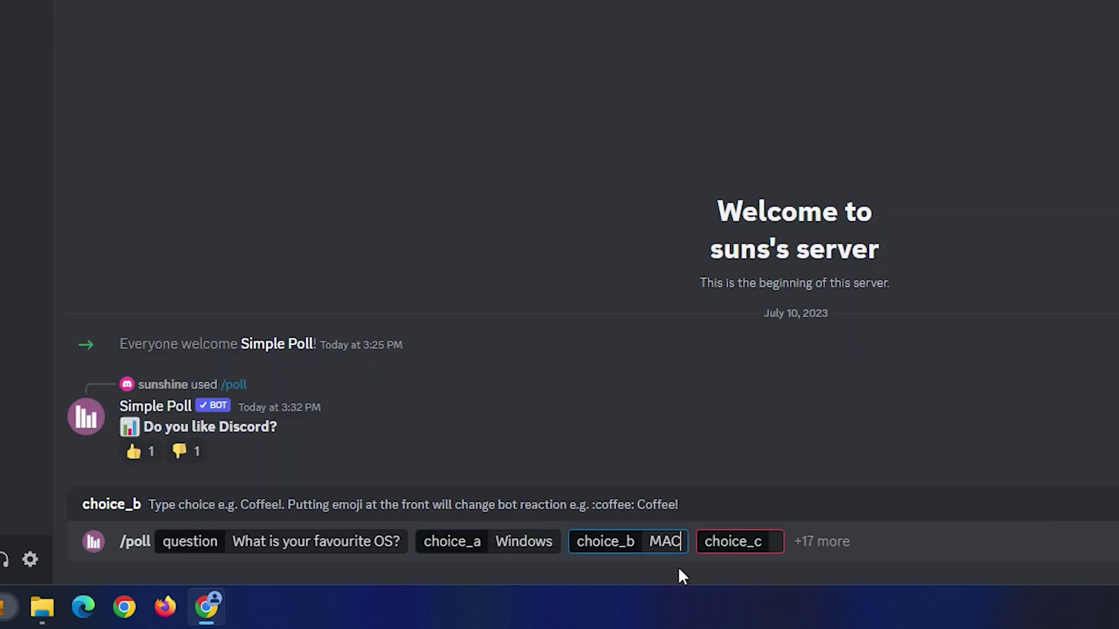
pyautogui.write('Linux')
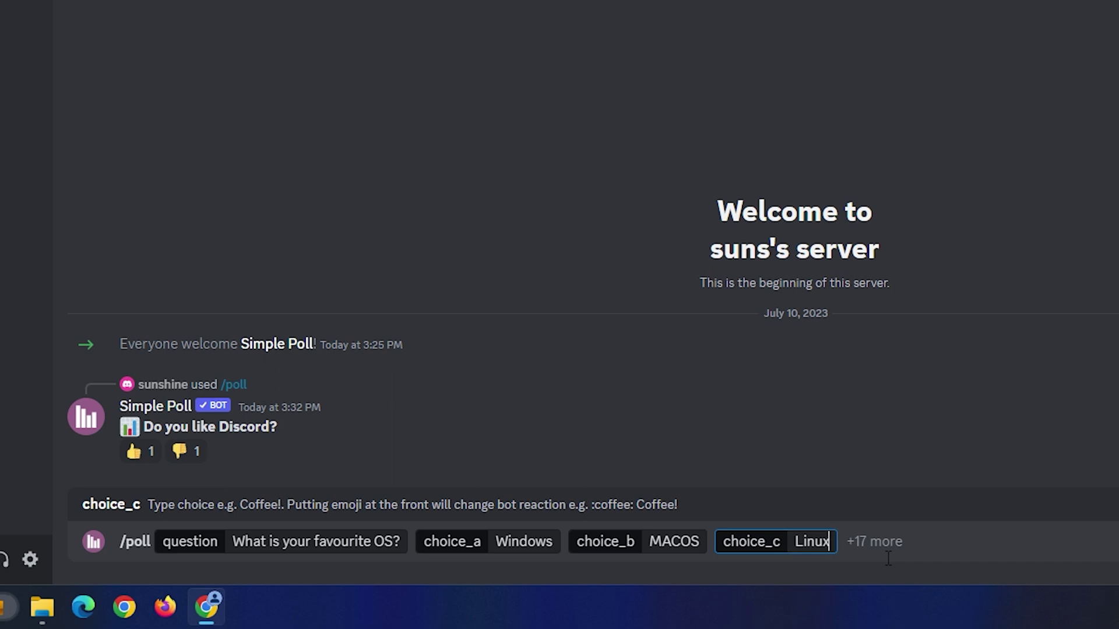
pyautogui.press('Return')
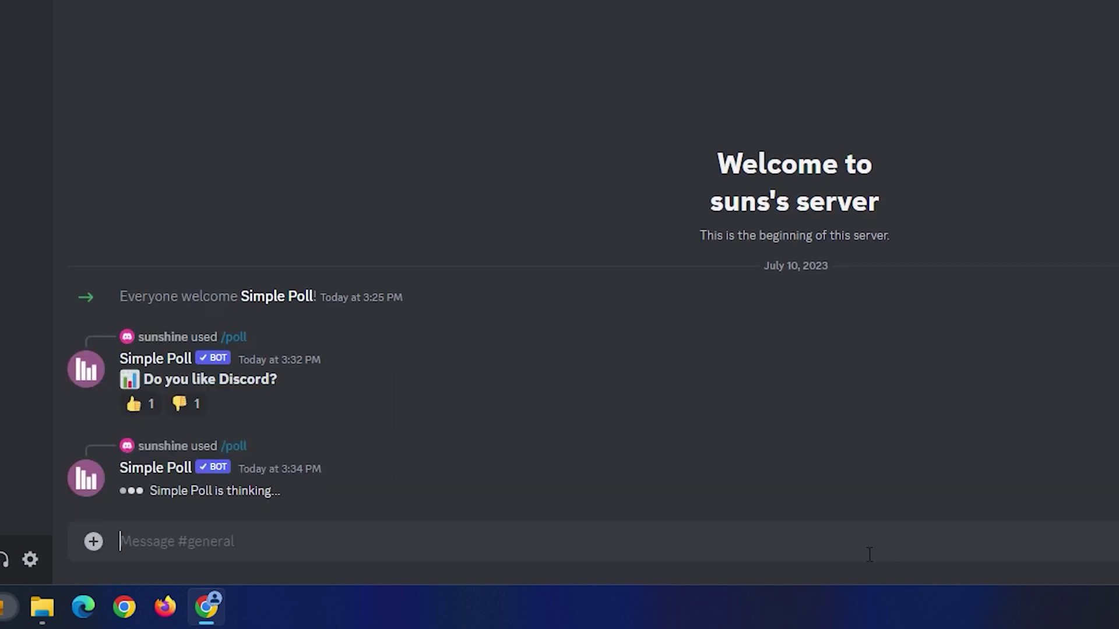